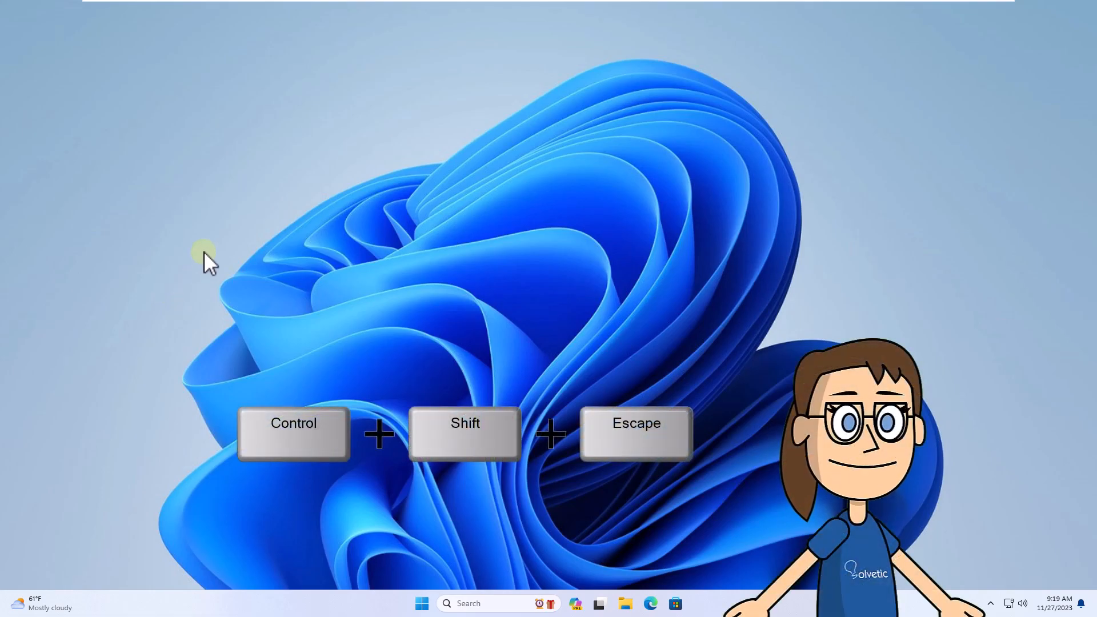
# Open Task Manager, restart the Windows Explorer process, and close Task Manager.
pyautogui.hotkey('ctrl', 'shift', 'Escape')
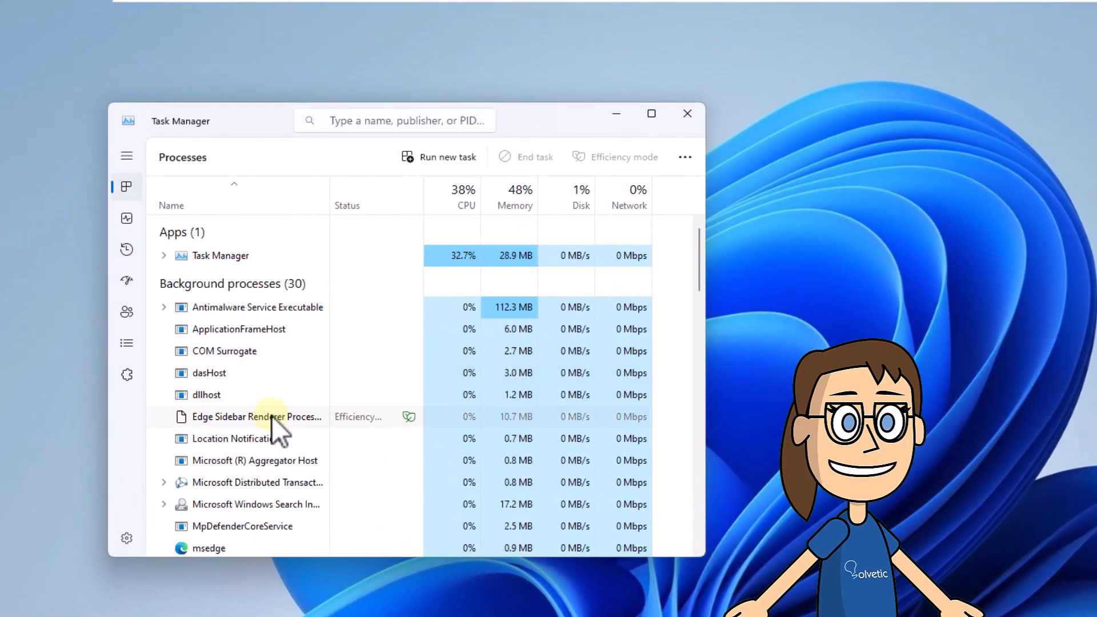
pyautogui.scroll(-5, 271, 416)
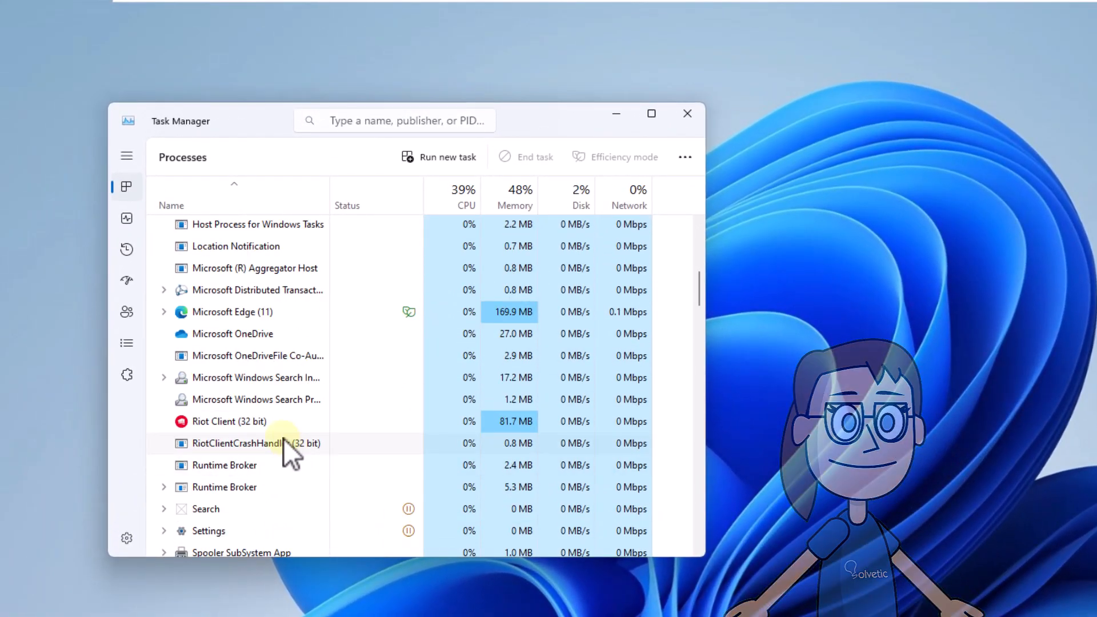
pyautogui.scroll(-7, 285, 437)
pyautogui.scroll(-3, 240, 439)
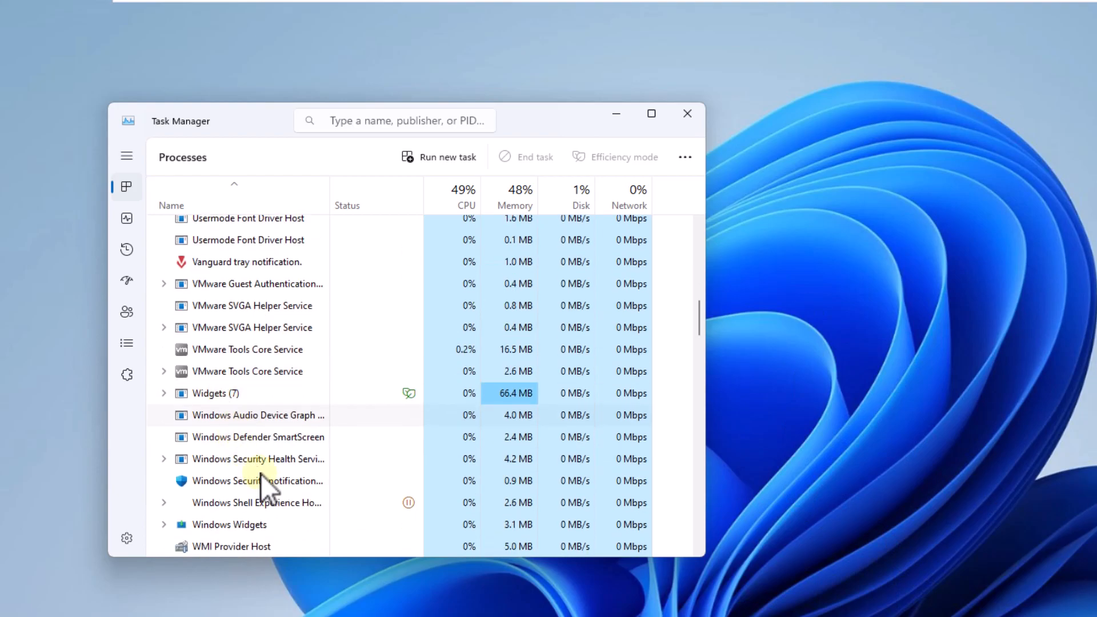
pyautogui.scroll(-7, 262, 453)
pyautogui.scroll(-20, 362, 215)
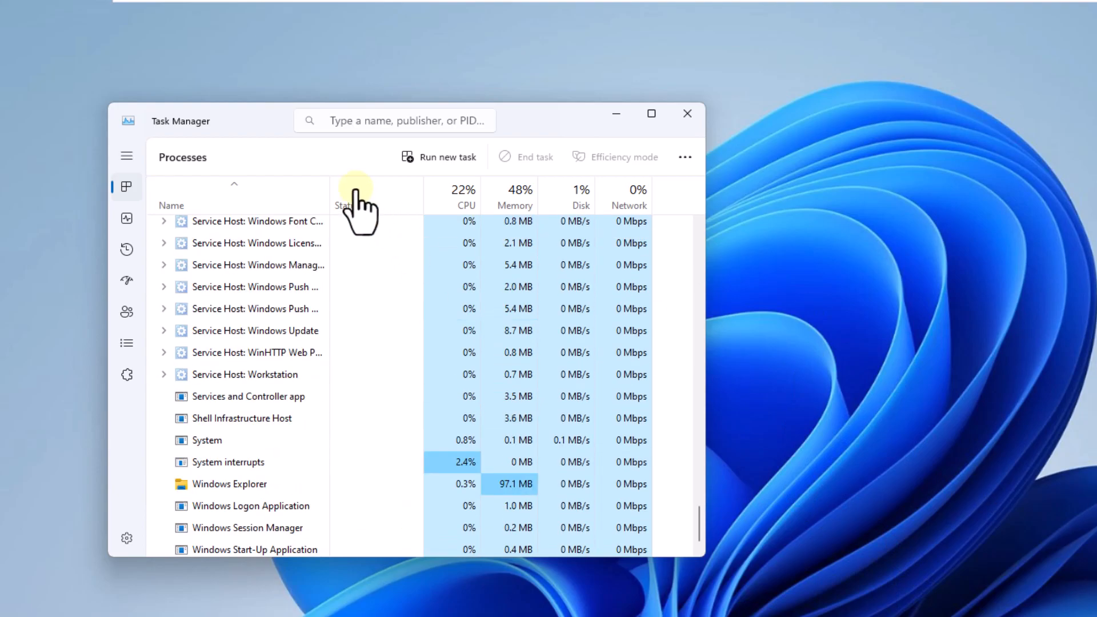
pyautogui.scroll(-1, 246, 394)
pyautogui.click(258, 460)
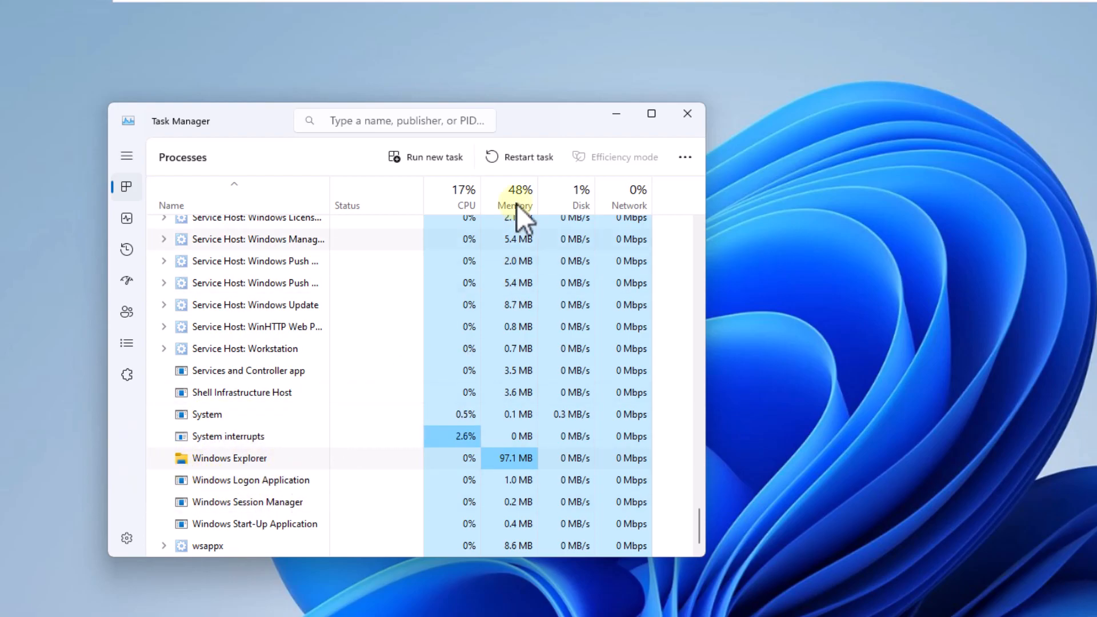
pyautogui.click(534, 157)
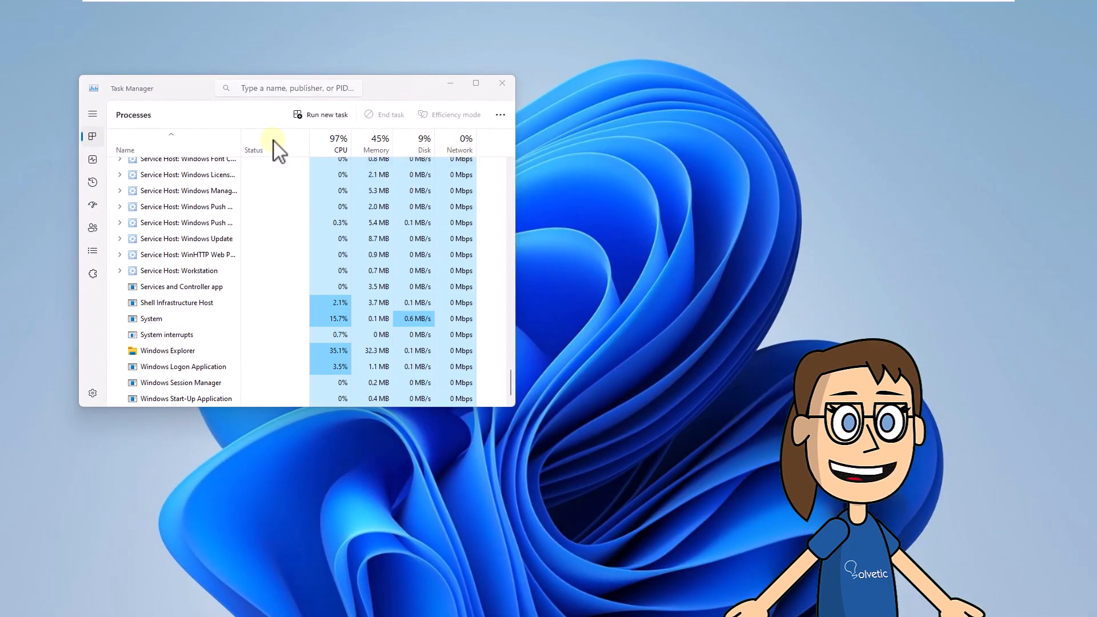
pyautogui.click(500, 84)
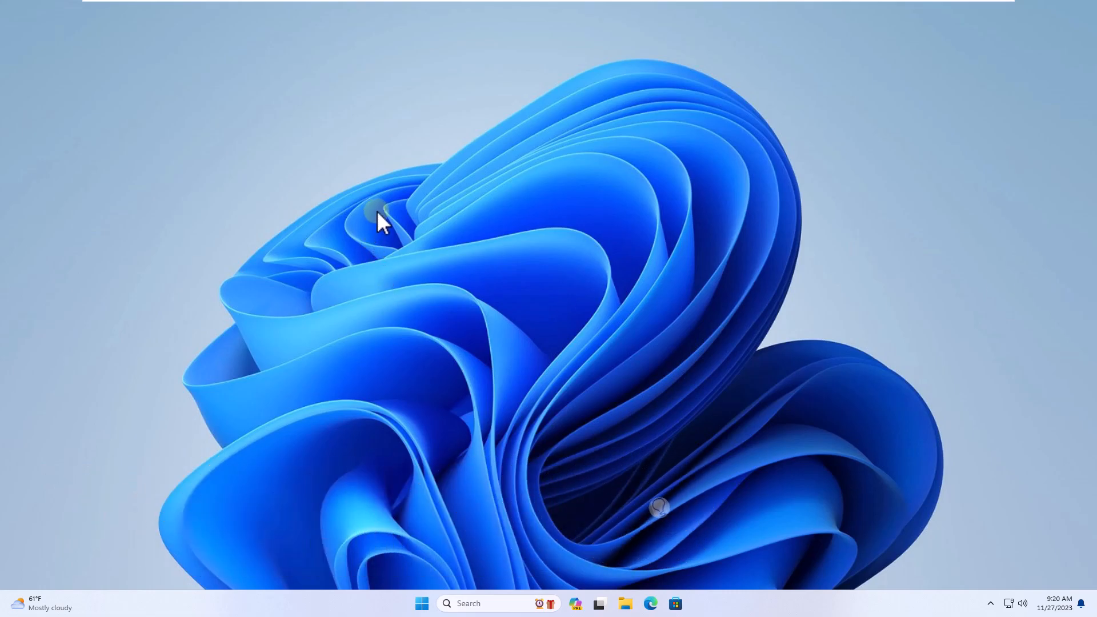
# Sign out of Windows through the Shut Down Windows dialog and sign back in to the same account.
pyautogui.hotkey('alt', 'F4')
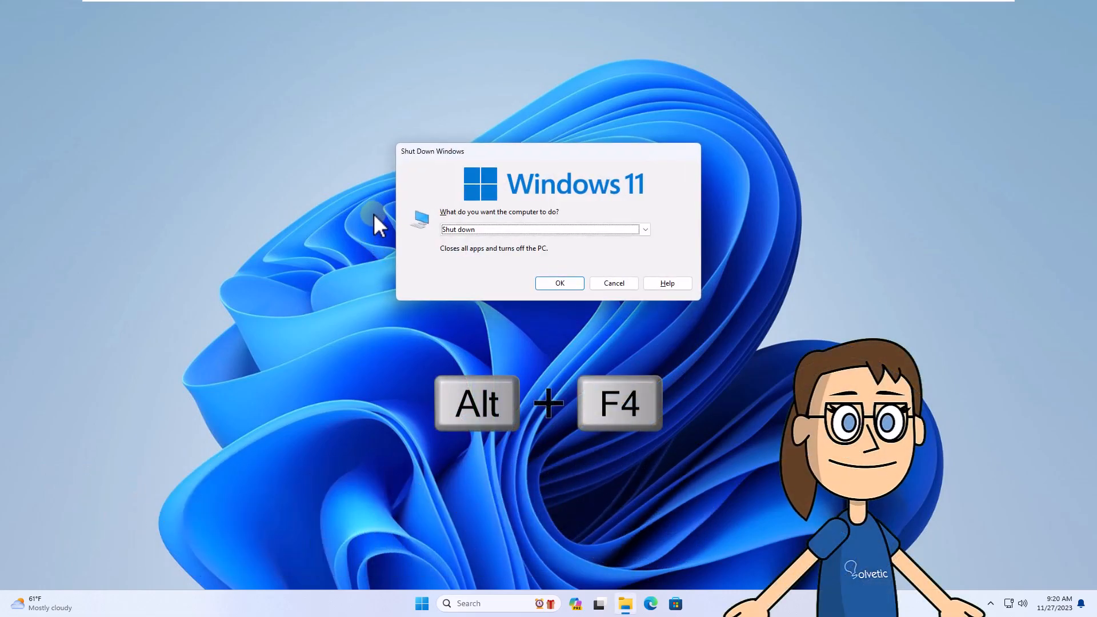
pyautogui.click(531, 231)
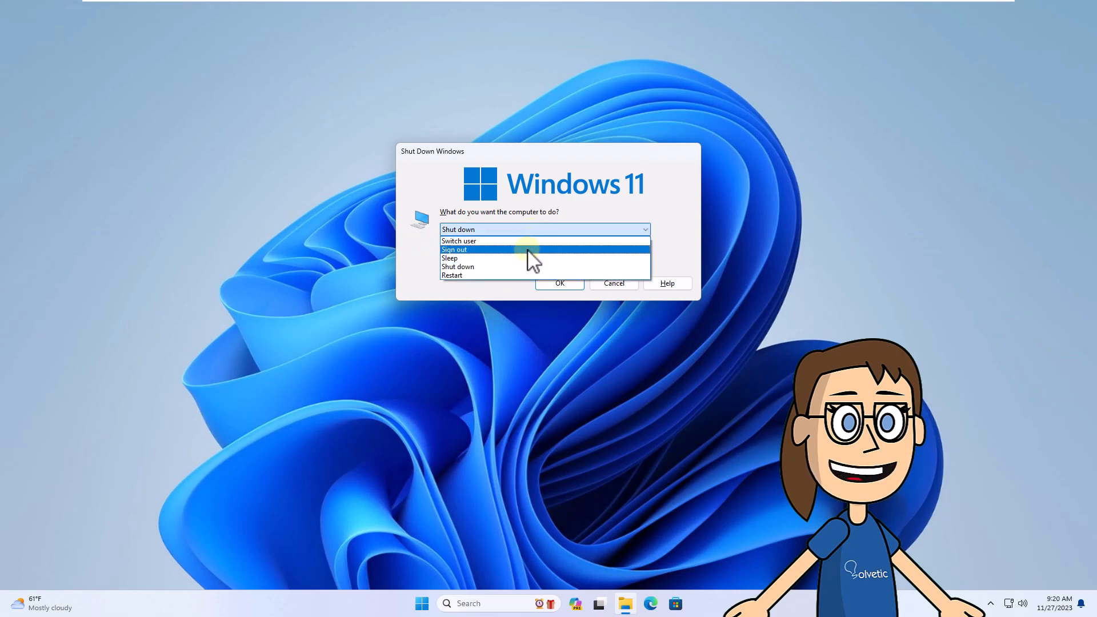
pyautogui.click(528, 250)
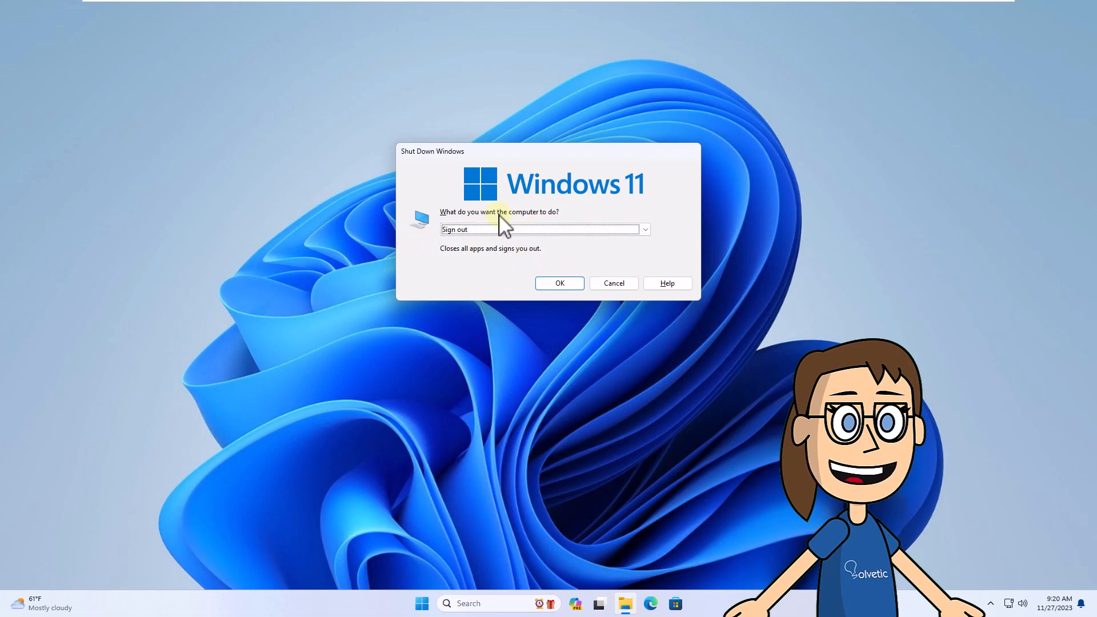
pyautogui.click(566, 283)
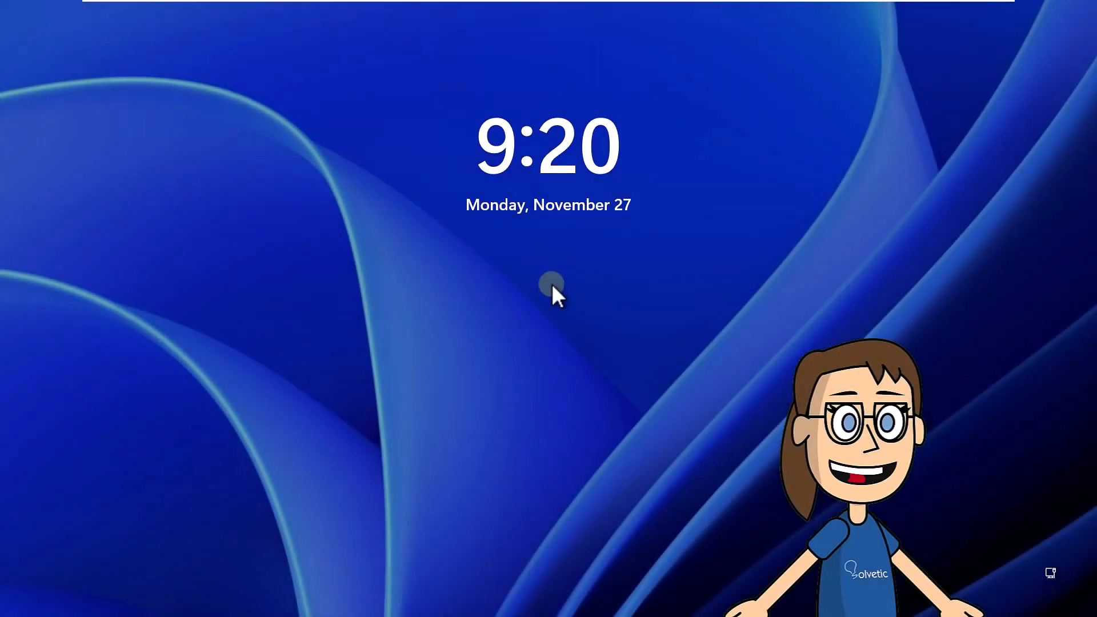
pyautogui.click(553, 286)
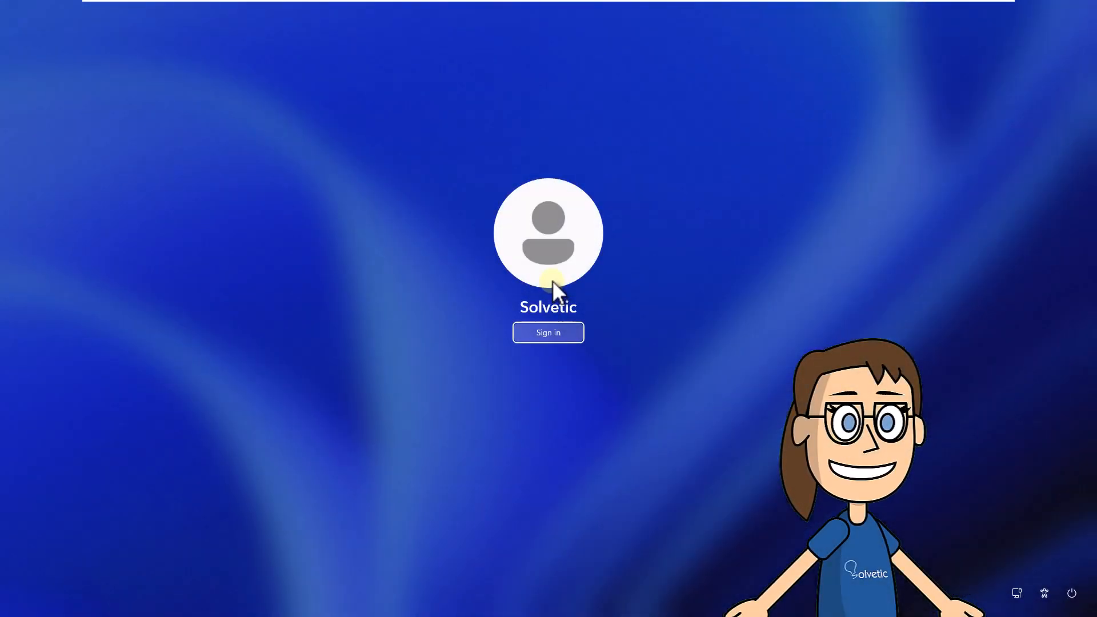
pyautogui.click(557, 332)
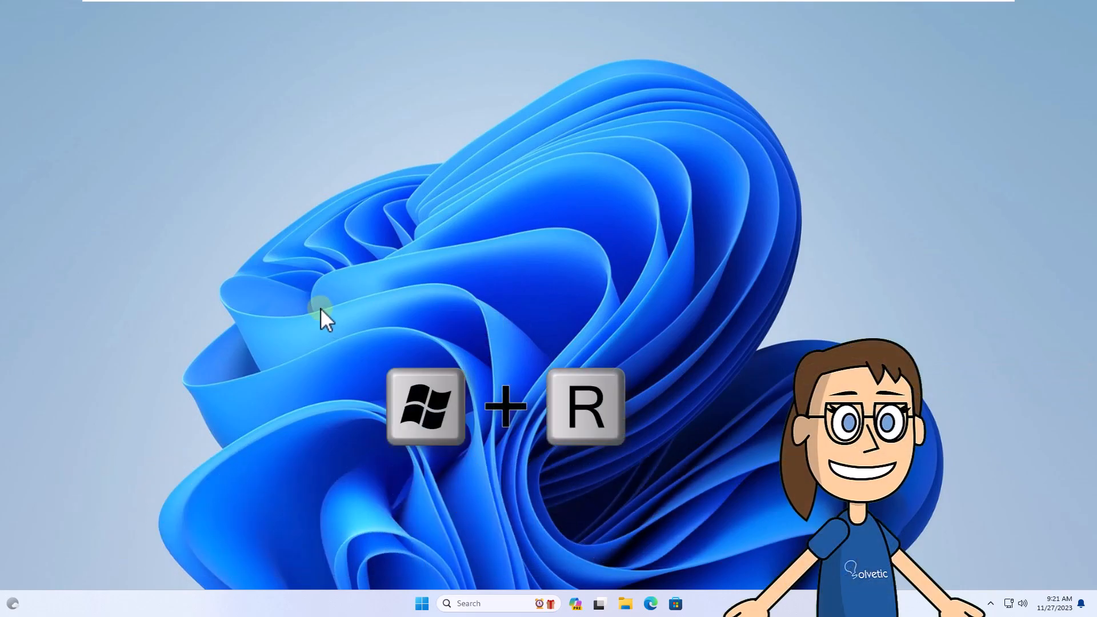
# Open the local application data folder by running %localappdata%.
pyautogui.press('super+r')
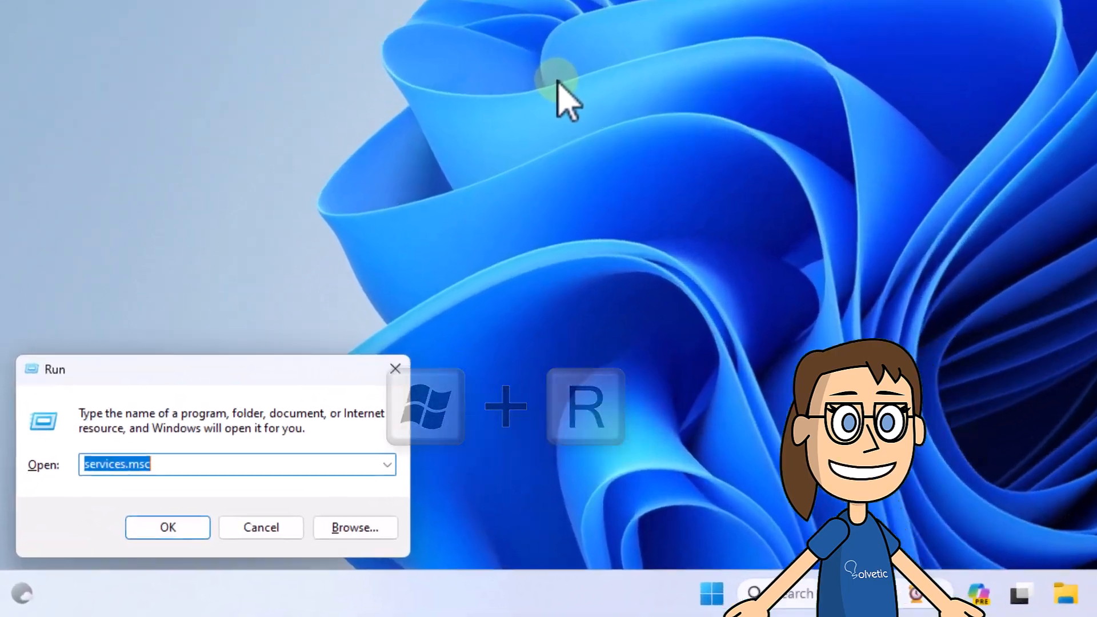
pyautogui.write('%localappd')
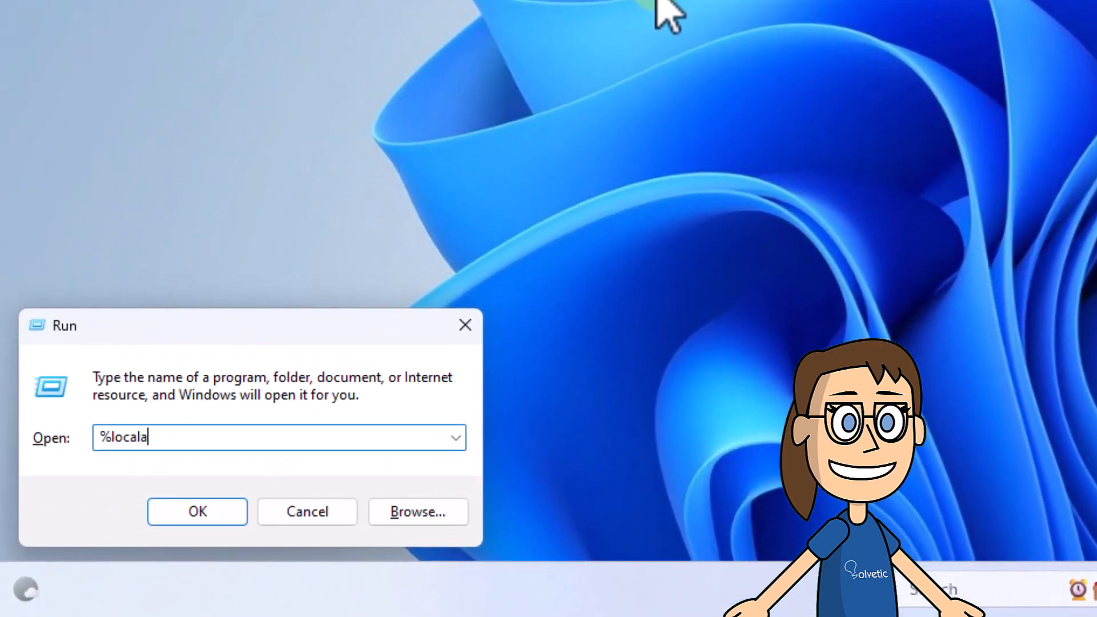
pyautogui.write('ata%')
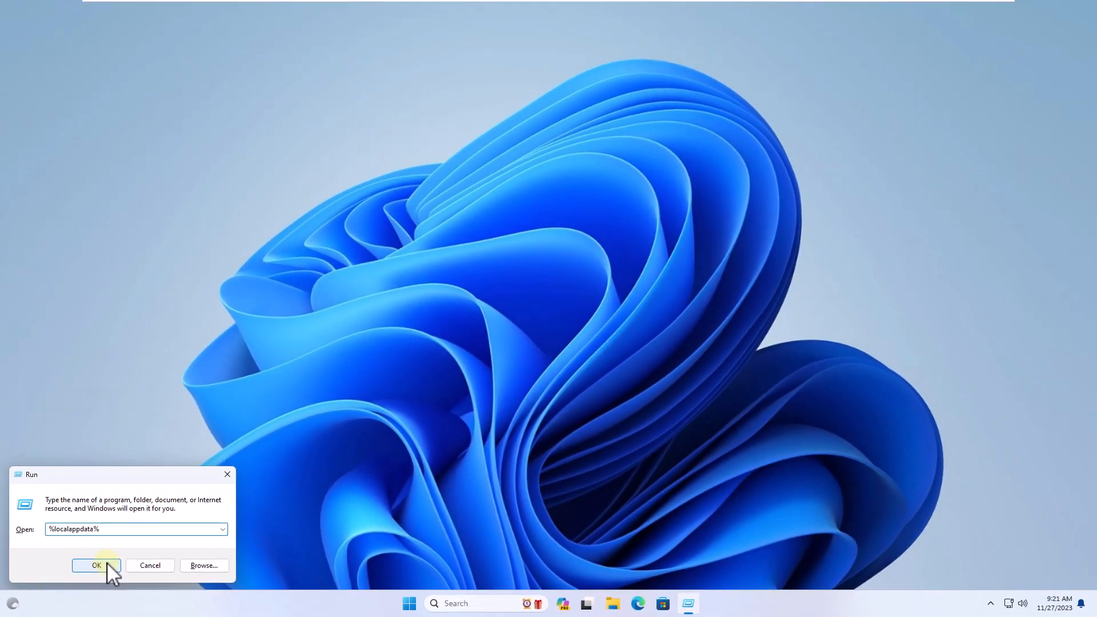
pyautogui.click(96, 565)
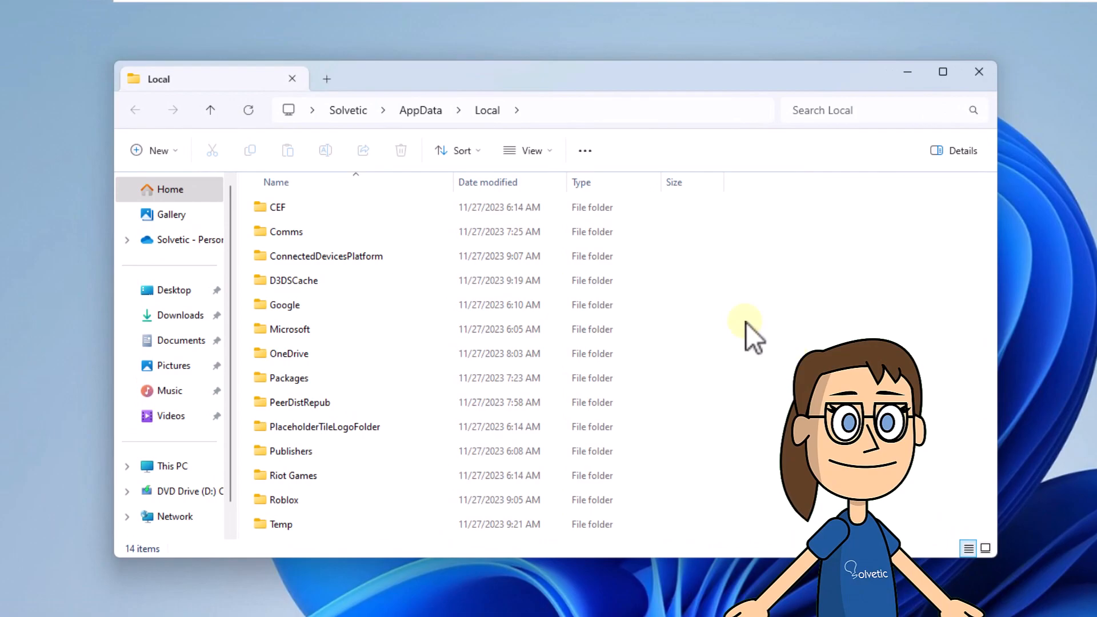
# Turn on the display of hidden items in the Local folder.
pyautogui.click(587, 153)
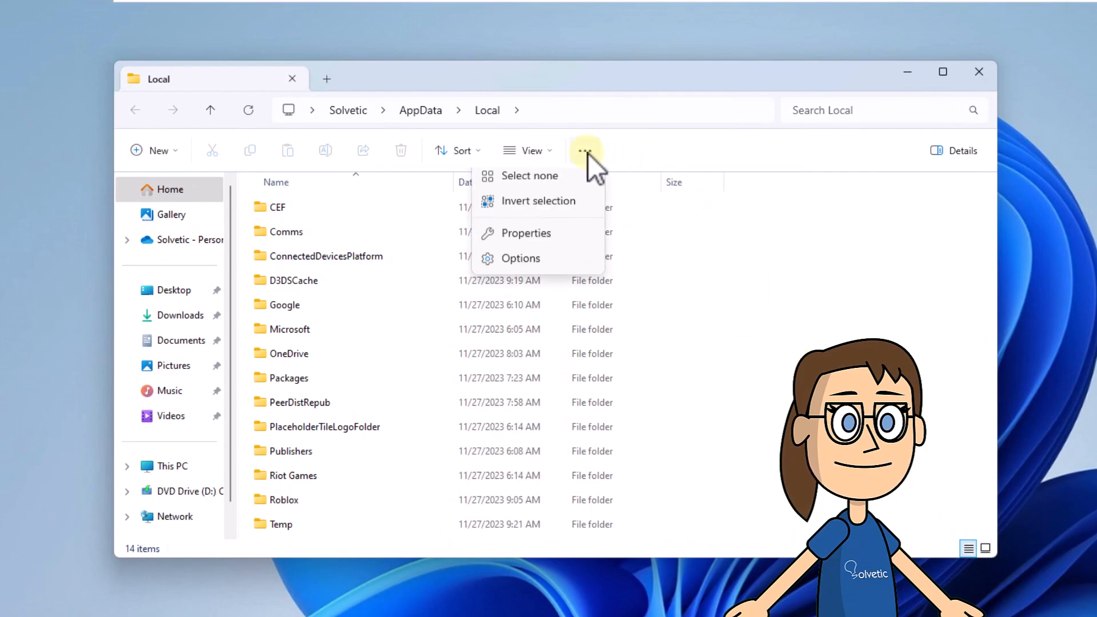
pyautogui.click(532, 151)
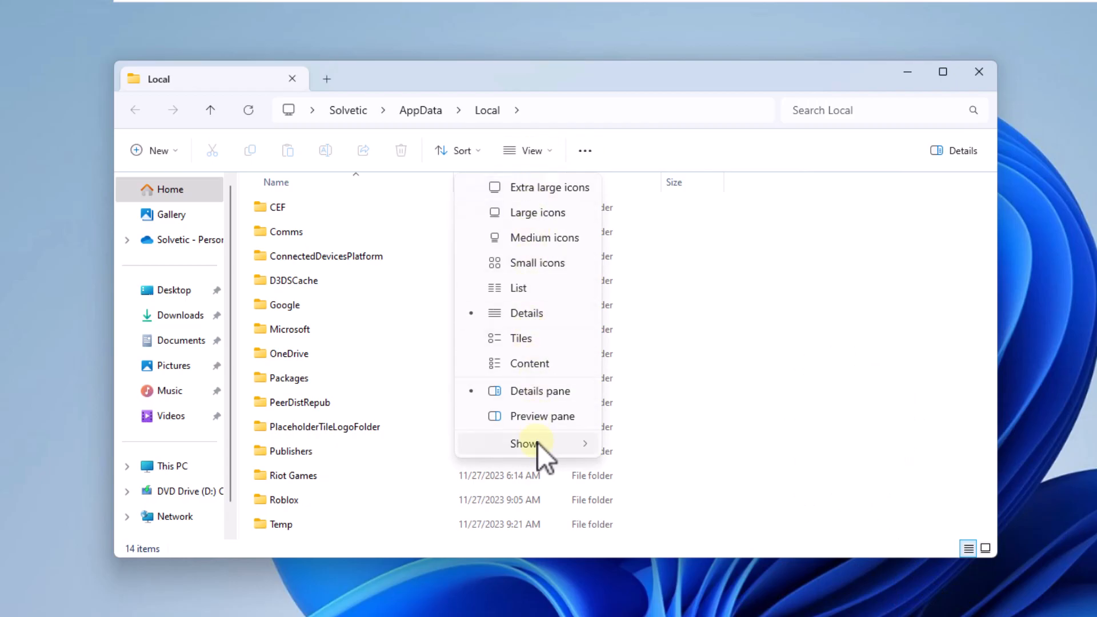
pyautogui.moveTo(537, 444)
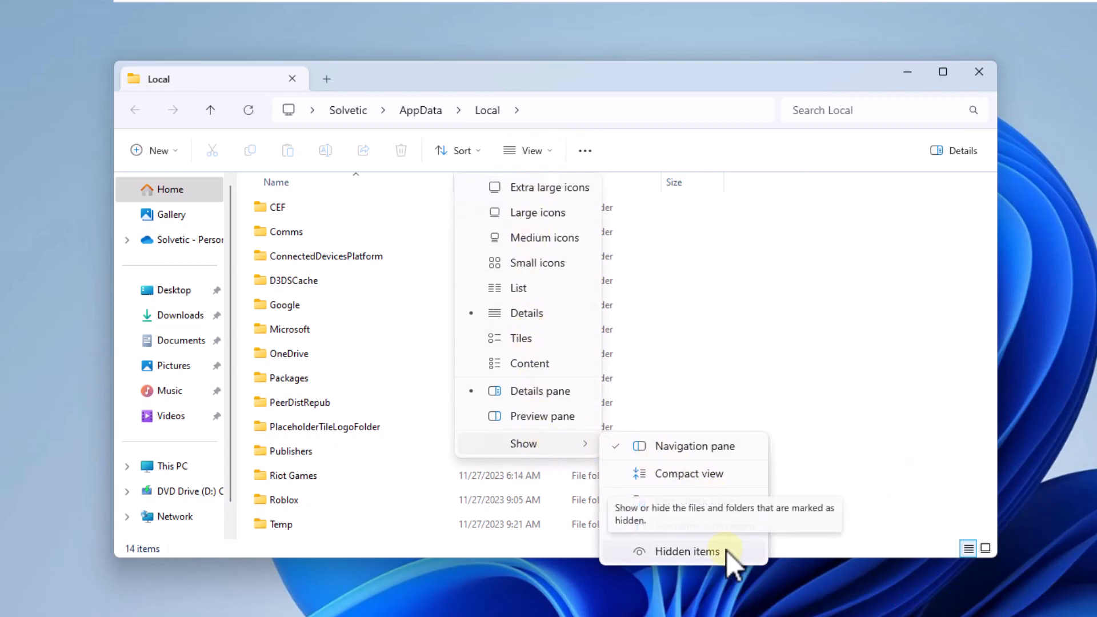
pyautogui.click(686, 551)
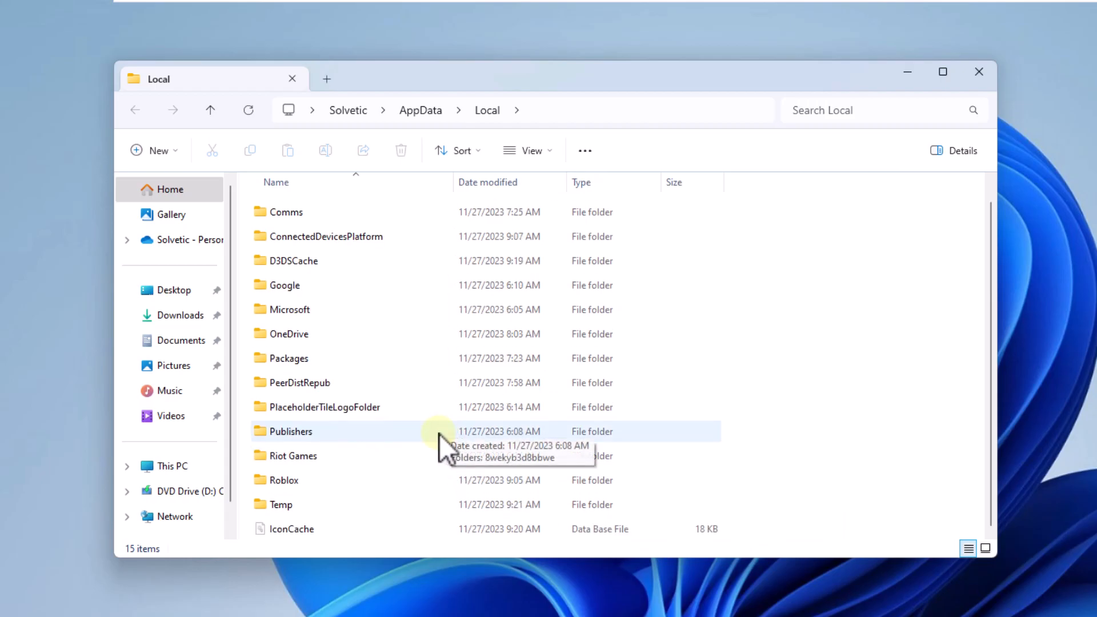
# Delete the IconCache database file from the Local folder and close the folder window.
pyautogui.click(443, 530)
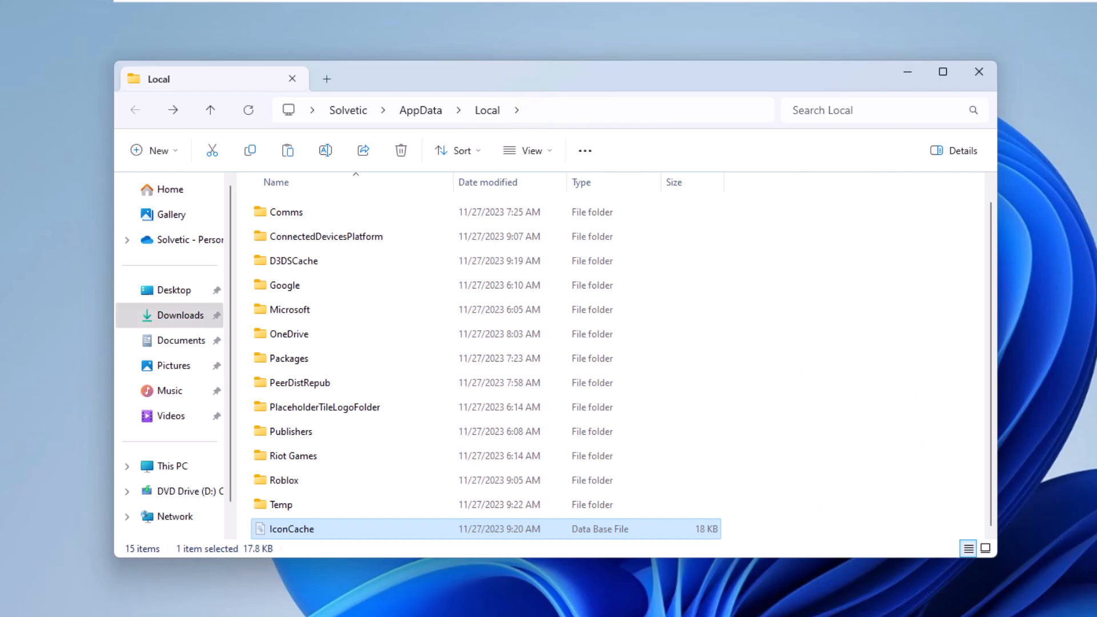
pyautogui.click(402, 150)
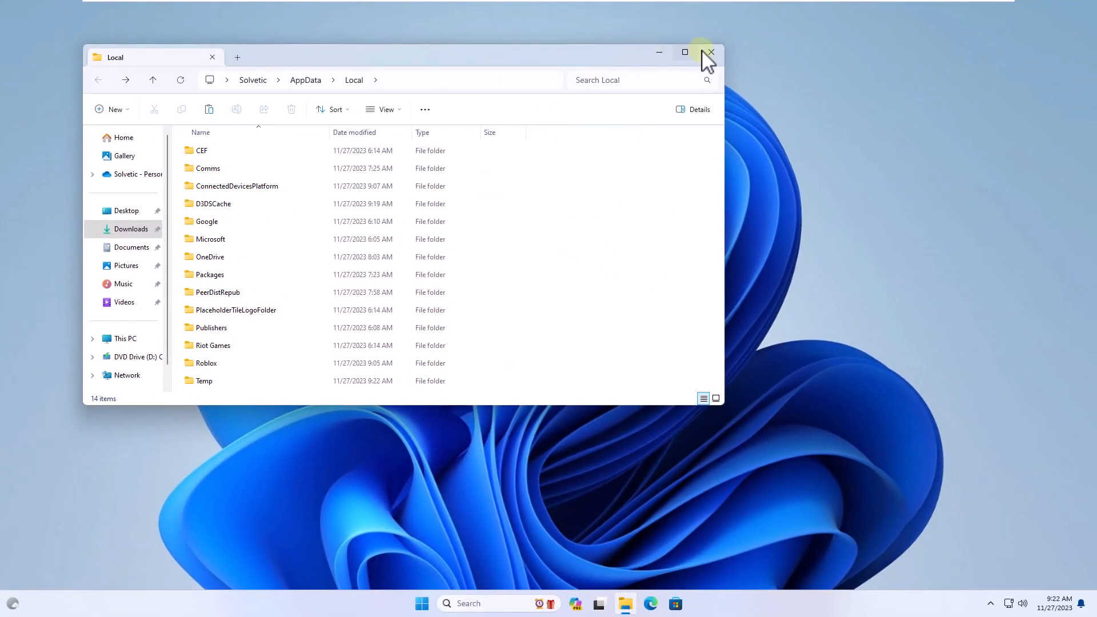
pyautogui.click(709, 52)
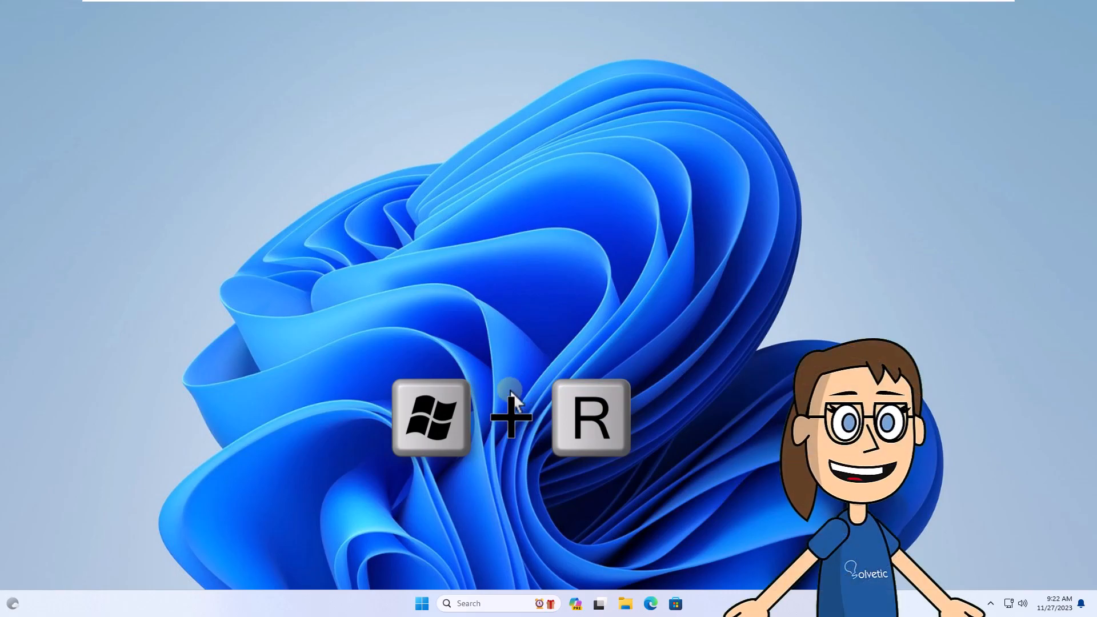
# Launch Registry Editor by running regedit and allow it to make changes to the device.
pyautogui.press('super+r')
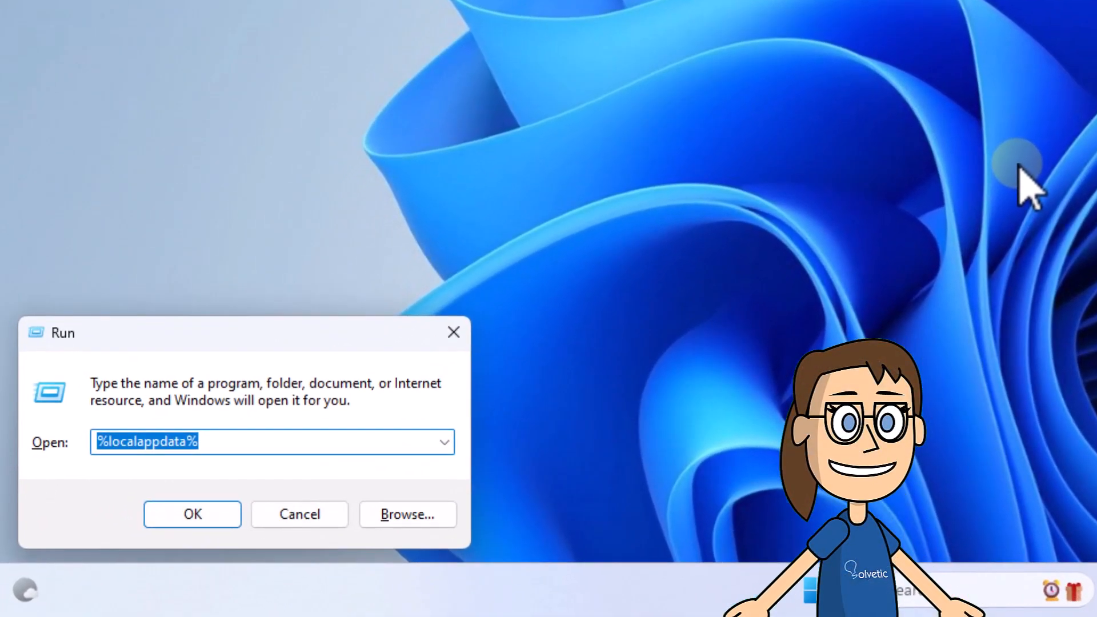
pyautogui.write('regedit')
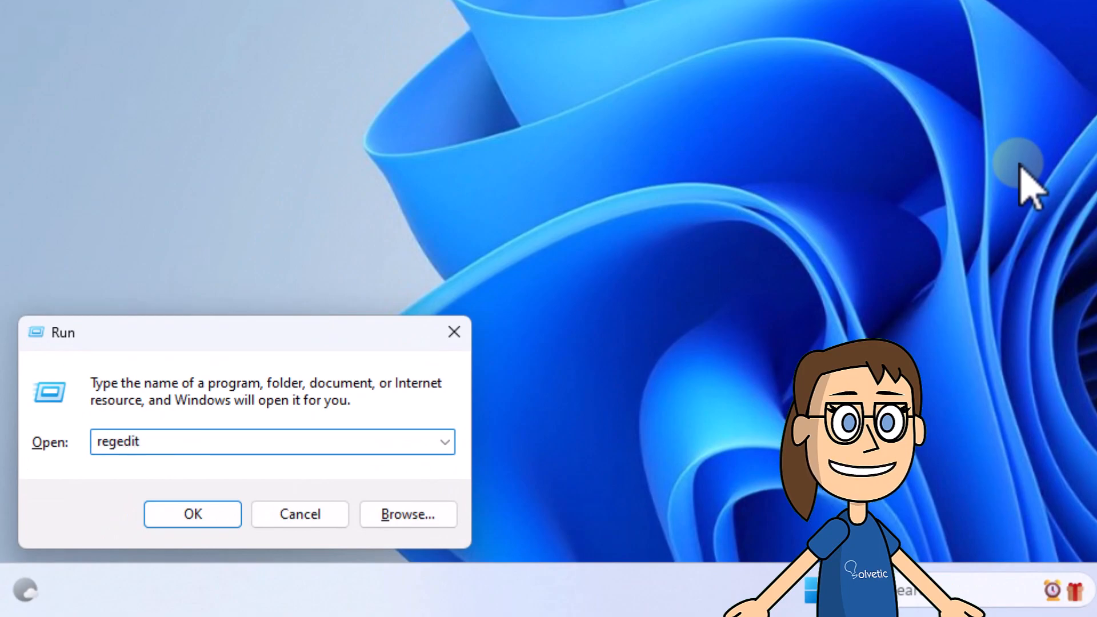
pyautogui.click(193, 514)
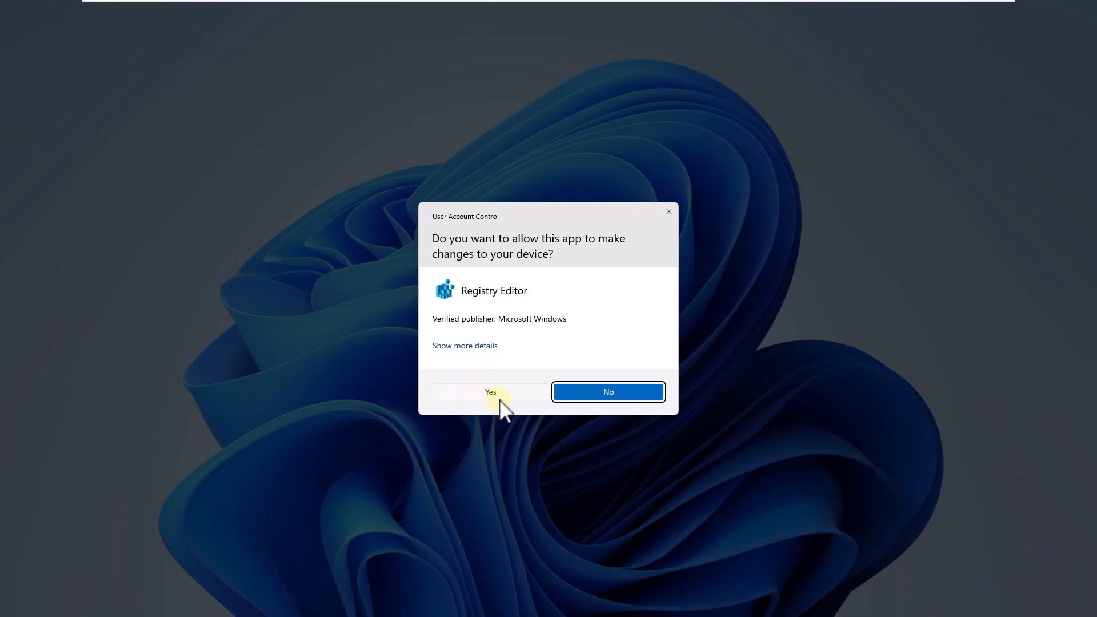
pyautogui.click(499, 399)
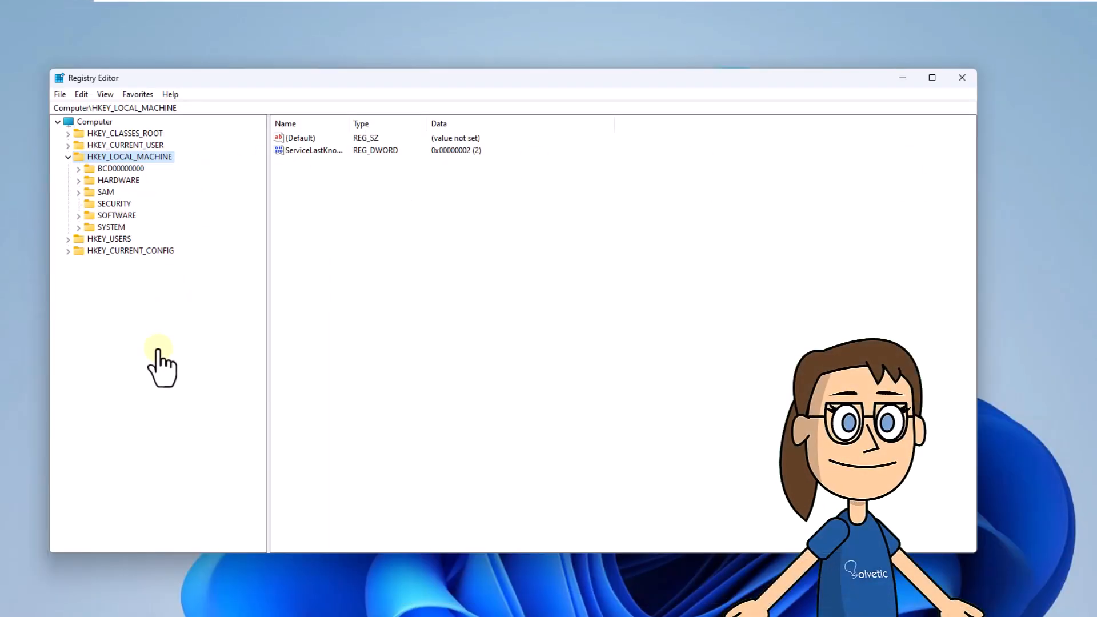
# Expand the registry tree down to HKEY_LOCAL_MACHINE\SOFTWARE\Microsoft\Windows\CurrentVersion.
pyautogui.click(68, 156)
pyautogui.click(69, 156)
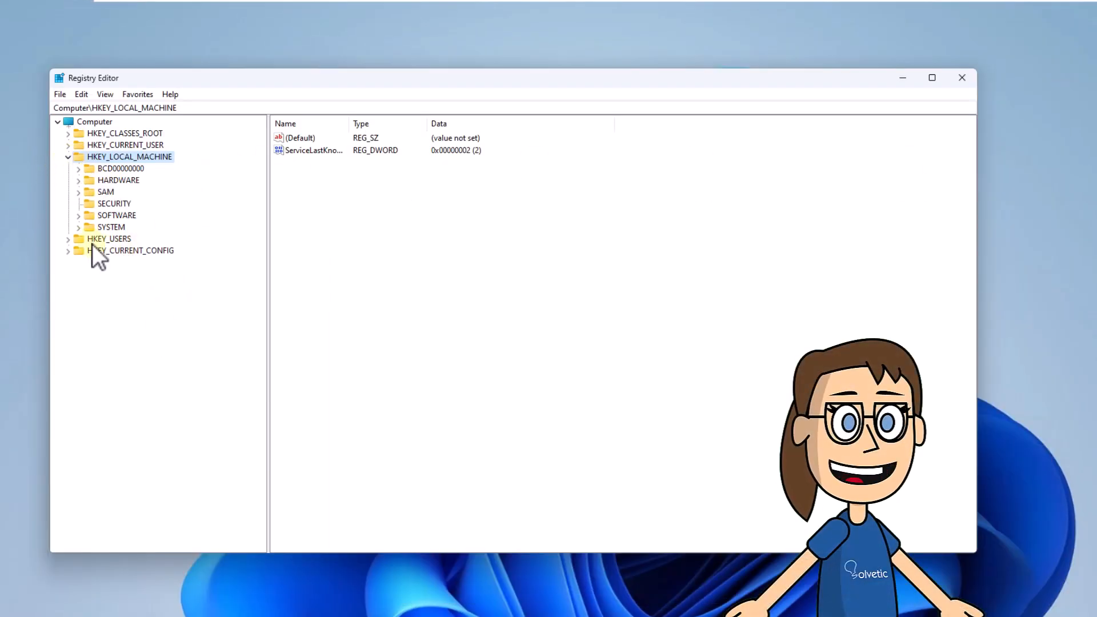
pyautogui.click(78, 216)
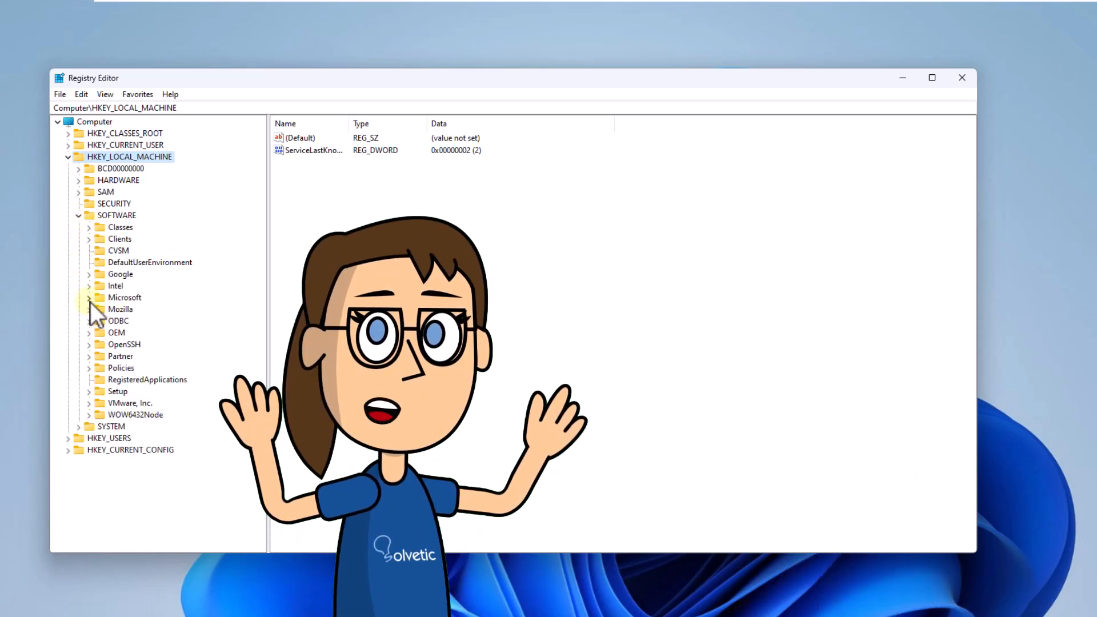
pyautogui.click(90, 300)
pyautogui.scroll(-20, 149, 444)
pyautogui.scroll(-20, 135, 434)
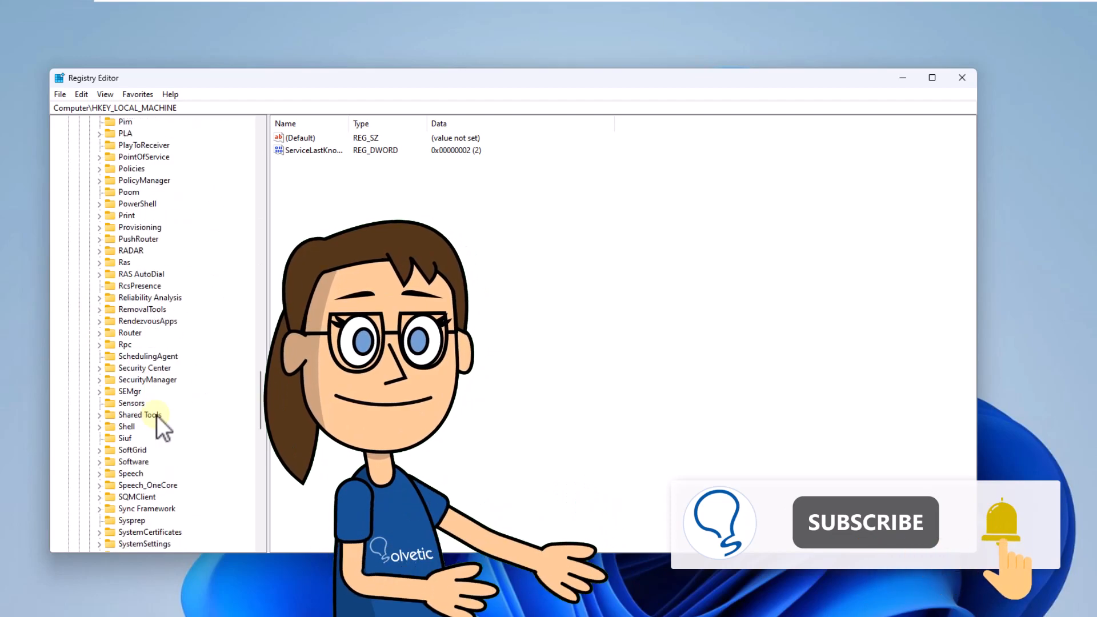
pyautogui.click(102, 359)
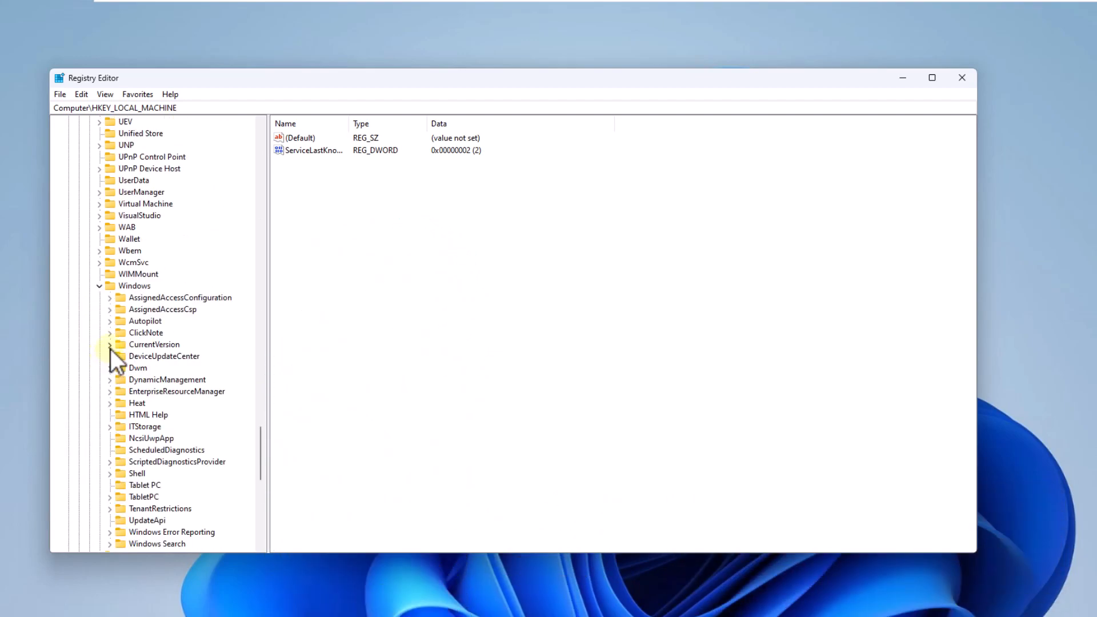
pyautogui.click(111, 347)
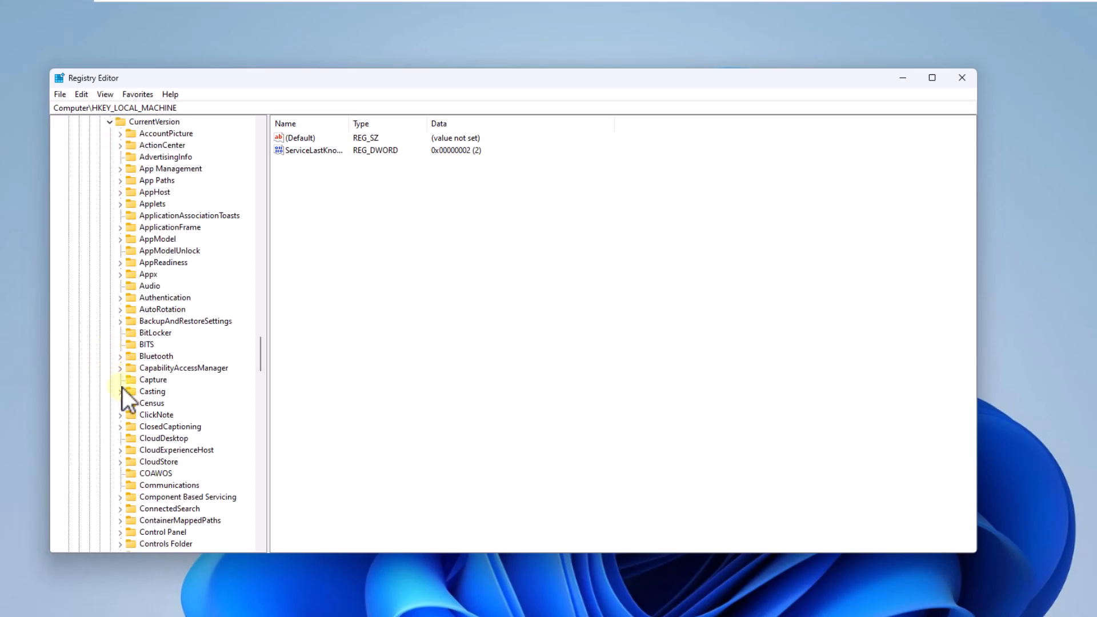
# Open the Shell\Update\Packages key under CurrentVersion in the registry tree.
pyautogui.scroll(-14, 122, 387)
pyautogui.scroll(-20, 151, 430)
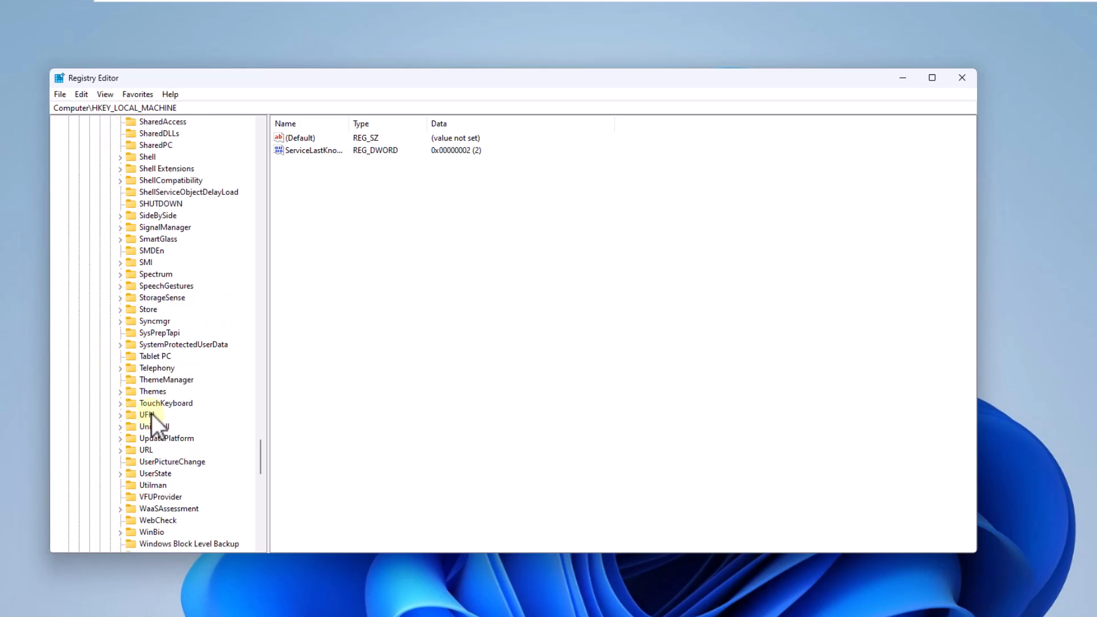
pyautogui.scroll(3, 133, 272)
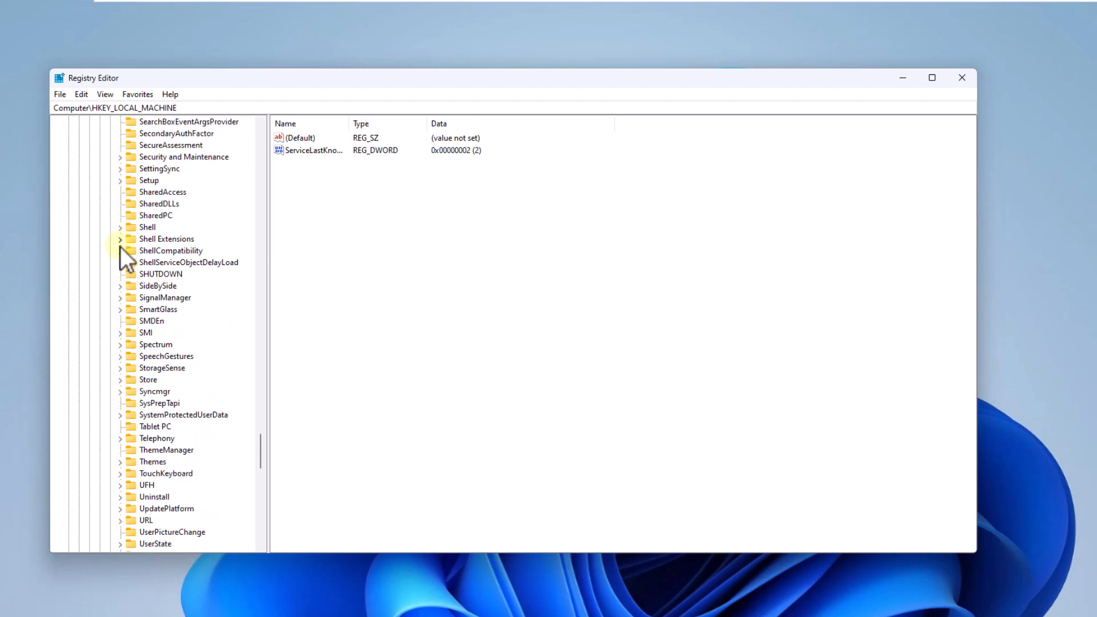
pyautogui.click(120, 227)
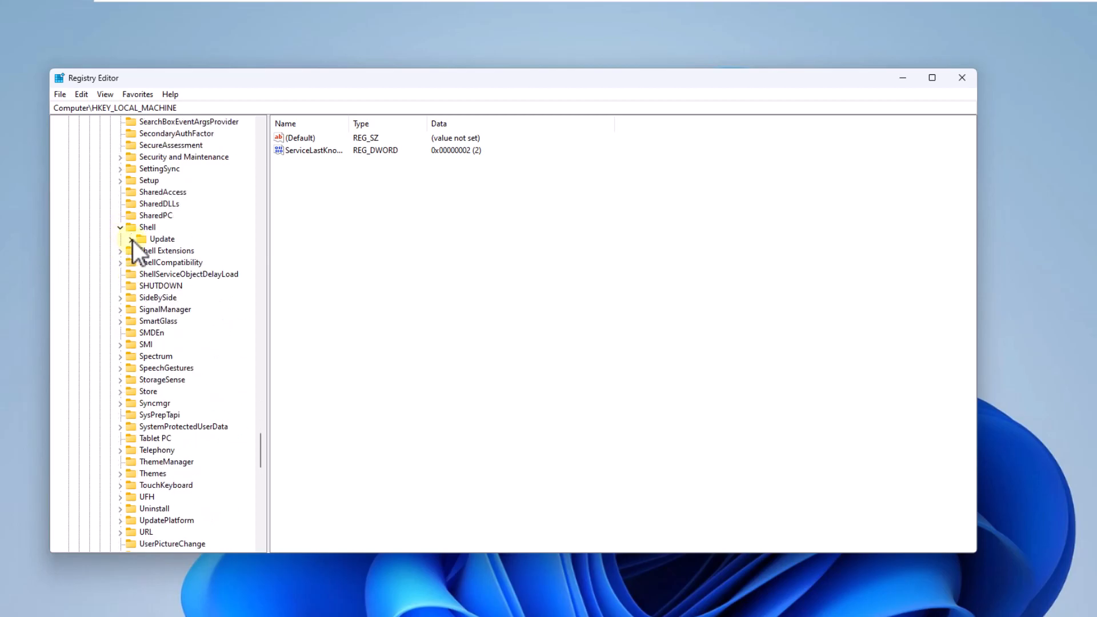
pyautogui.click(133, 240)
pyautogui.click(175, 251)
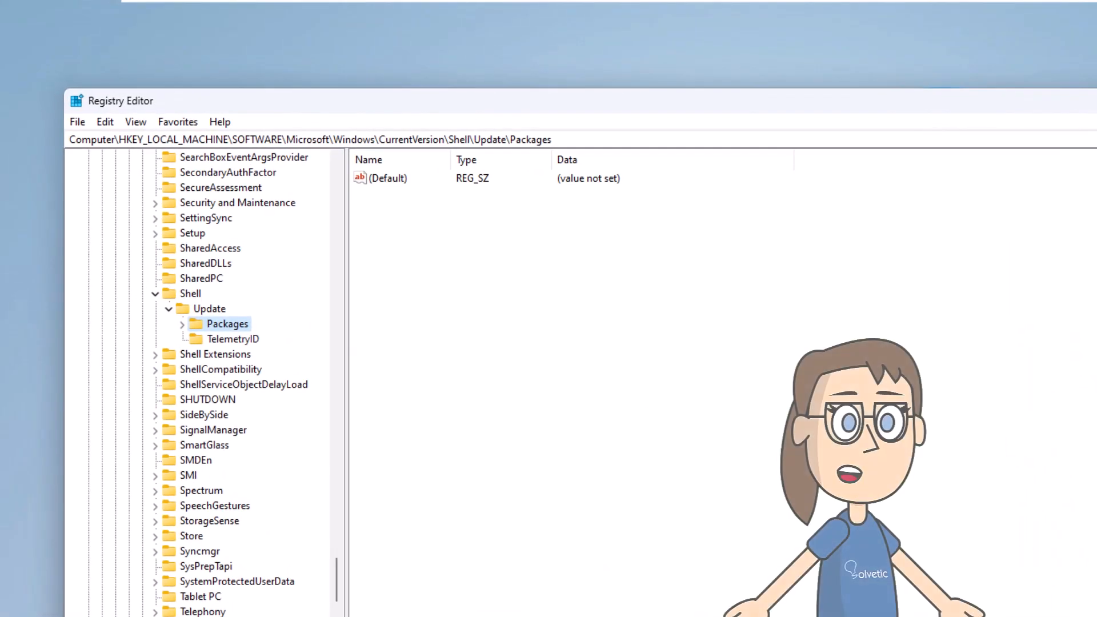
# Create a DWORD (32-bit) value named undockingDisable in the Packages key and widen the Name column to fit it.
pyautogui.rightClick(378, 211)
pyautogui.moveTo(448, 226)
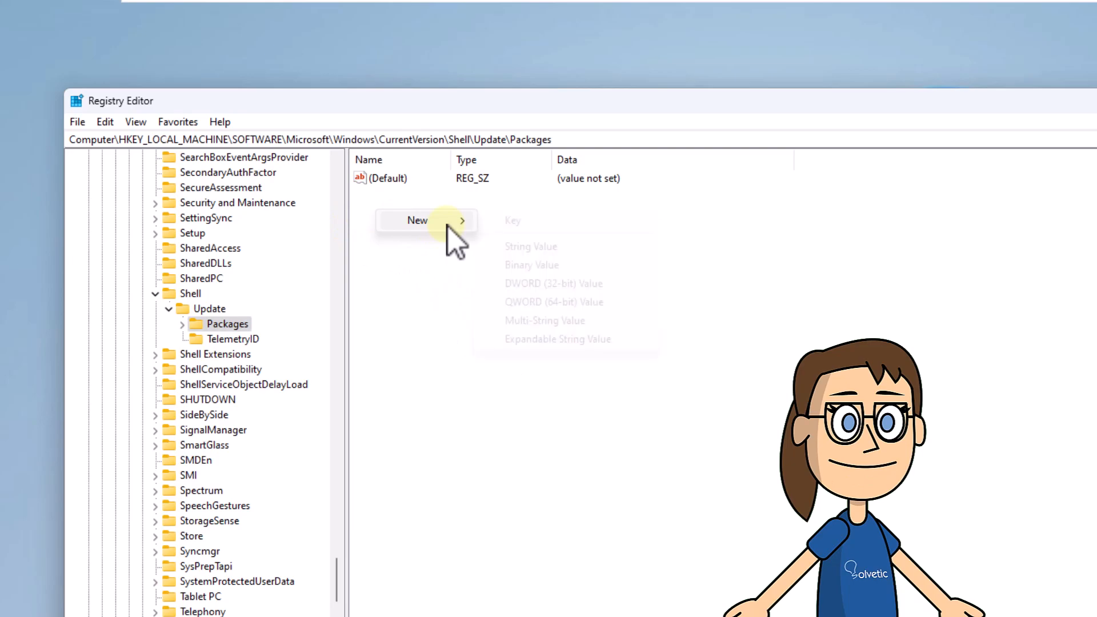
pyautogui.click(546, 283)
pyautogui.write('un')
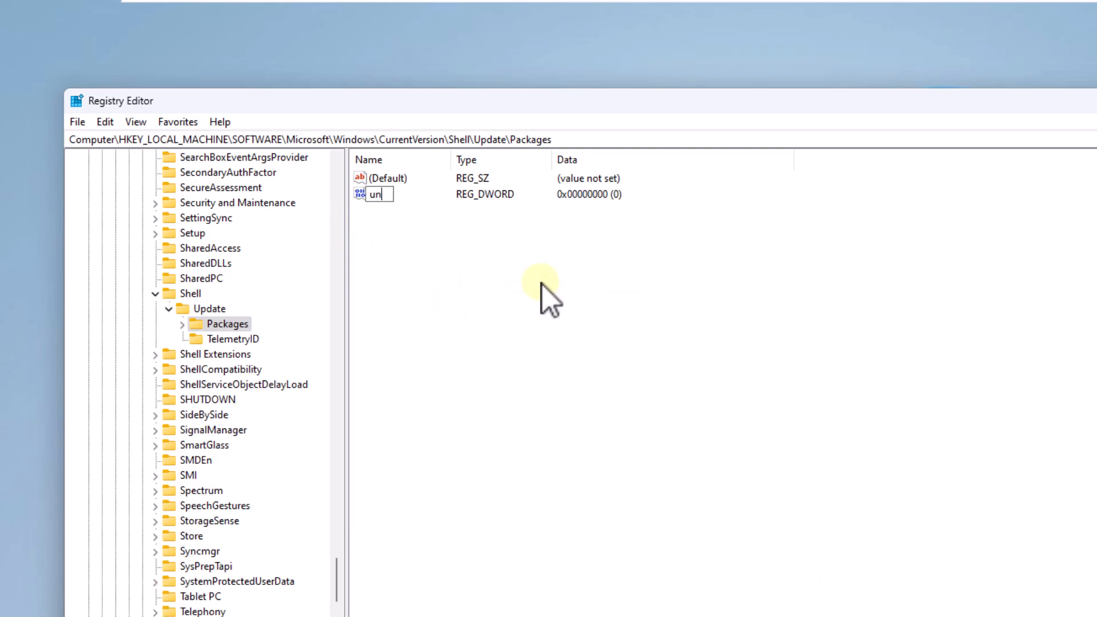
pyautogui.write('dockingDisabled')
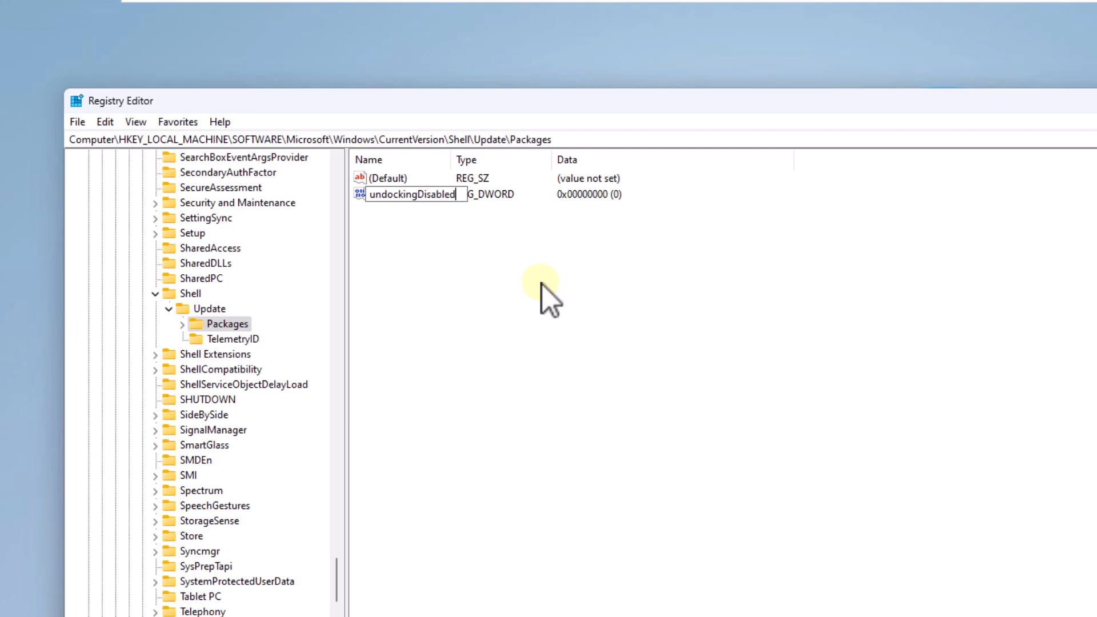
pyautogui.press('Return')
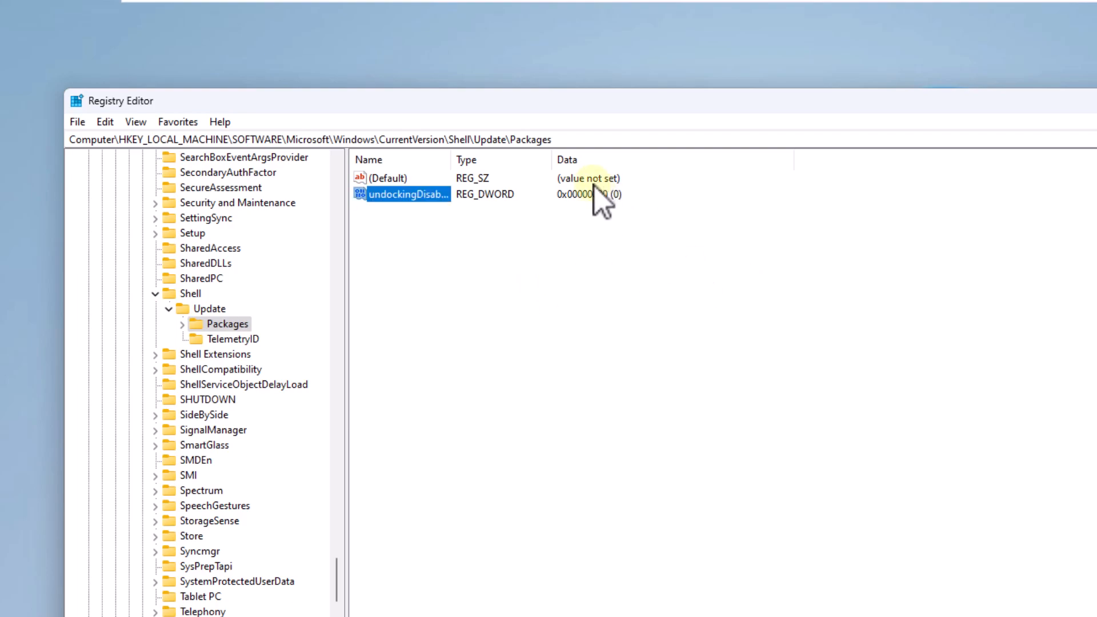
pyautogui.doubleClick(454, 162)
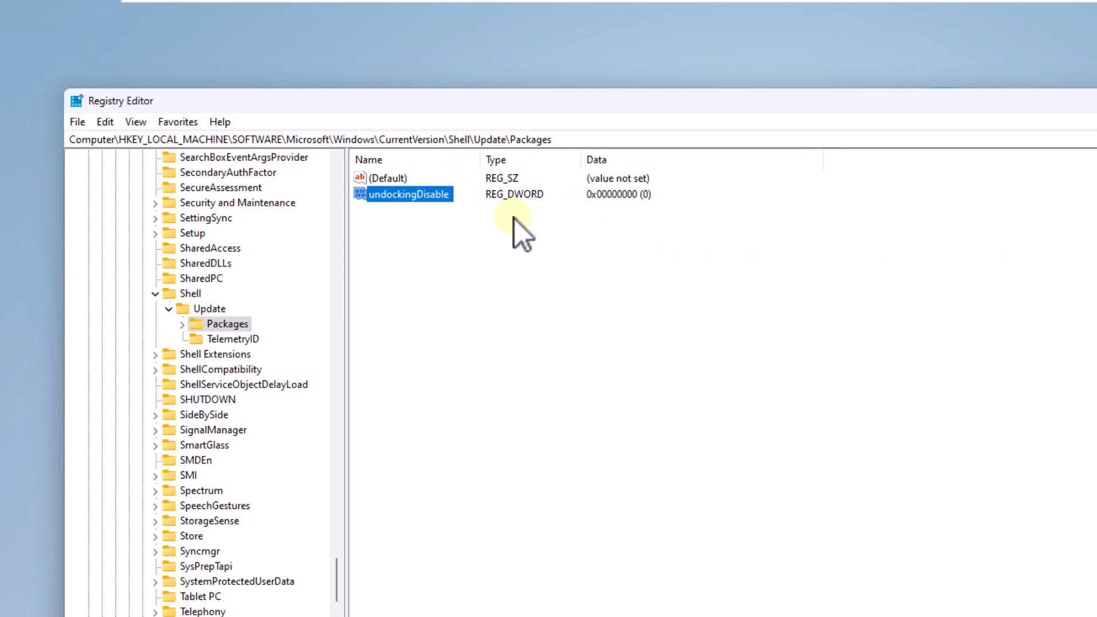
# Set the value data of undockingDisable to 1 in hexadecimal and minimize the Registry Editor window.
pyautogui.doubleClick(403, 198)
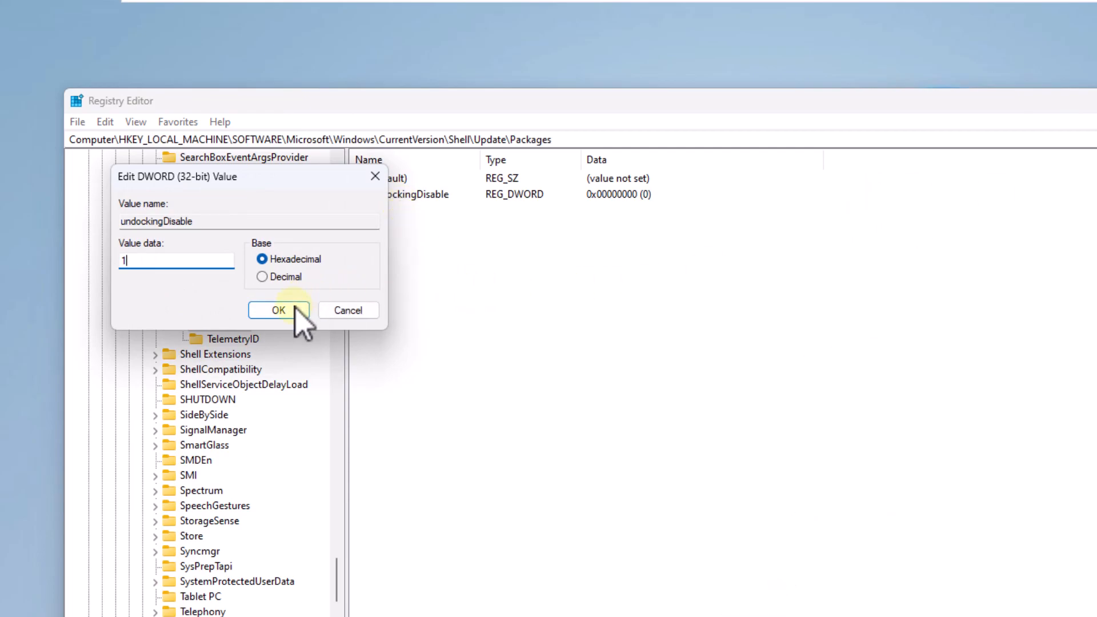
pyautogui.click(294, 311)
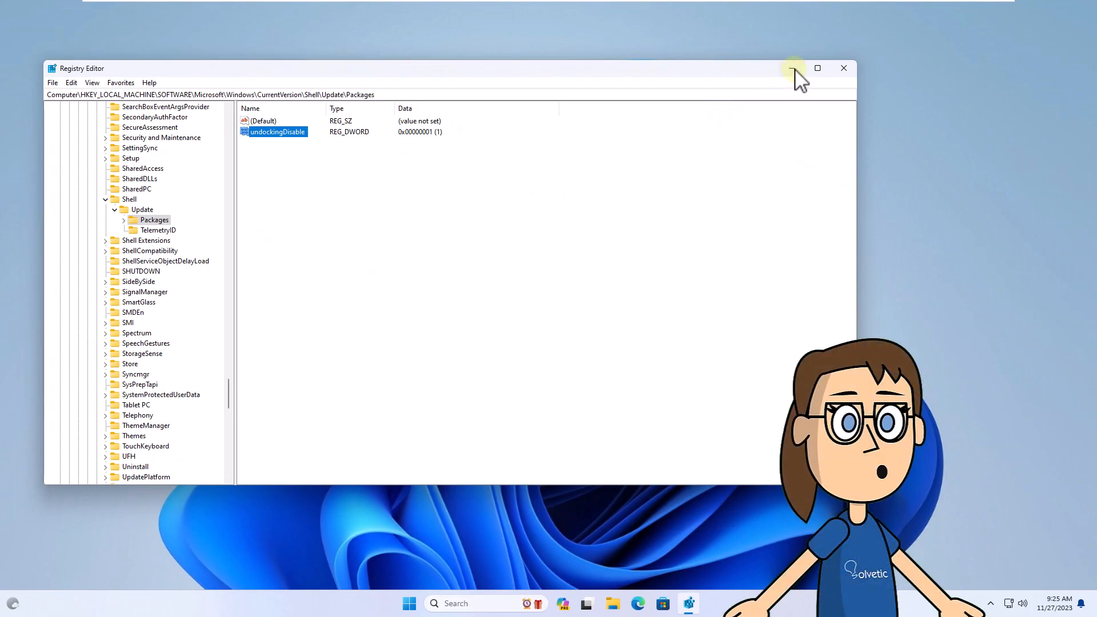
pyautogui.click(791, 68)
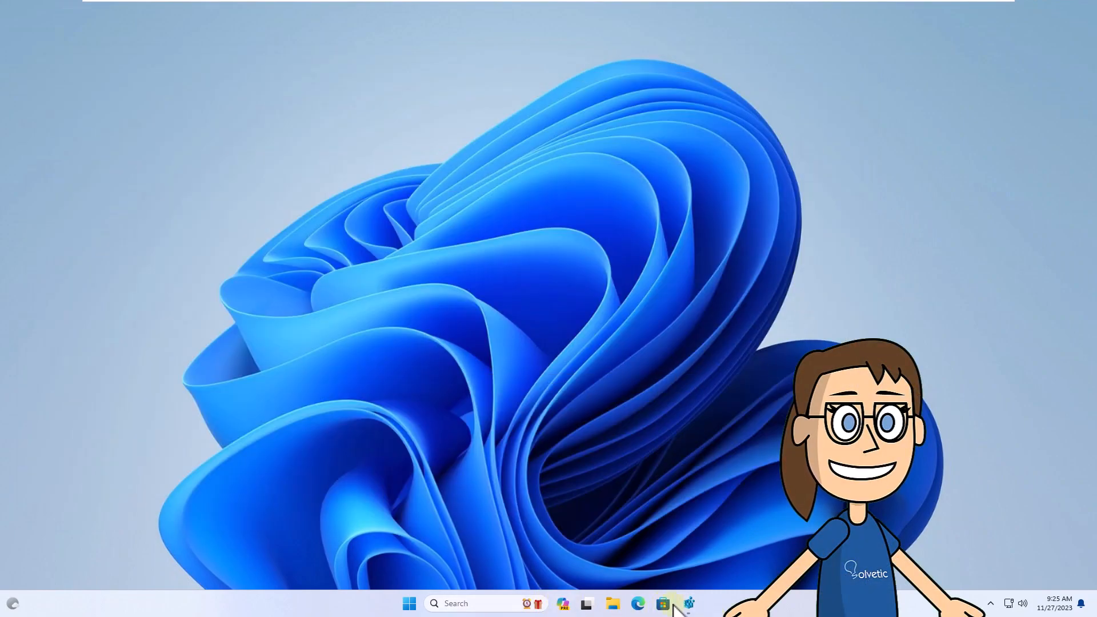